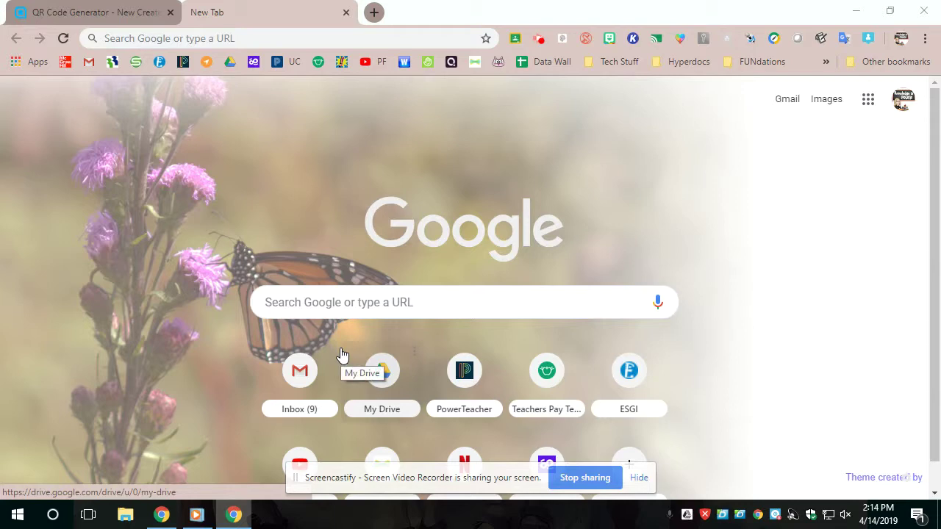
Bring Windows Media Player to the front to show the audio CD's three tracks.
{"action": "left_click", "coordinate": [196, 515]}
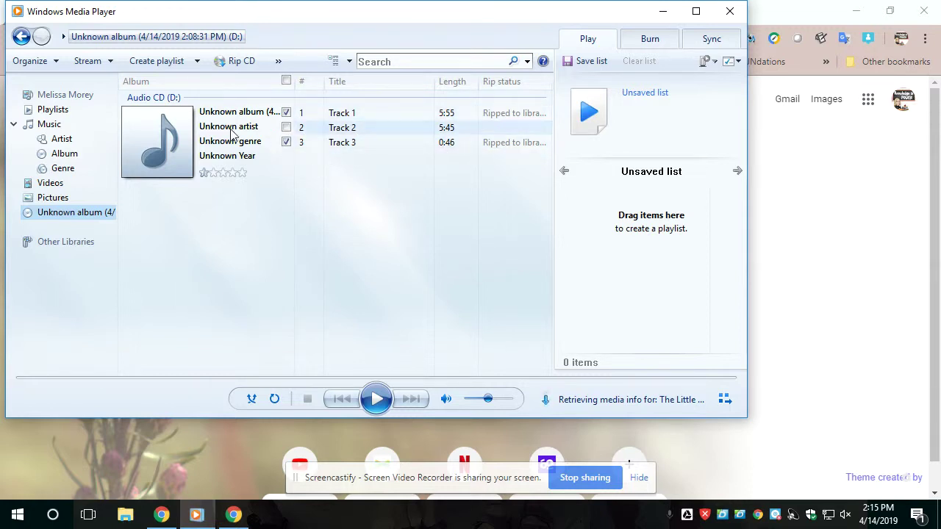
Set the rip location to G:\My Drive\Books on CD for MP3 rips and apply.
{"action": "left_click", "coordinate": [279, 62]}
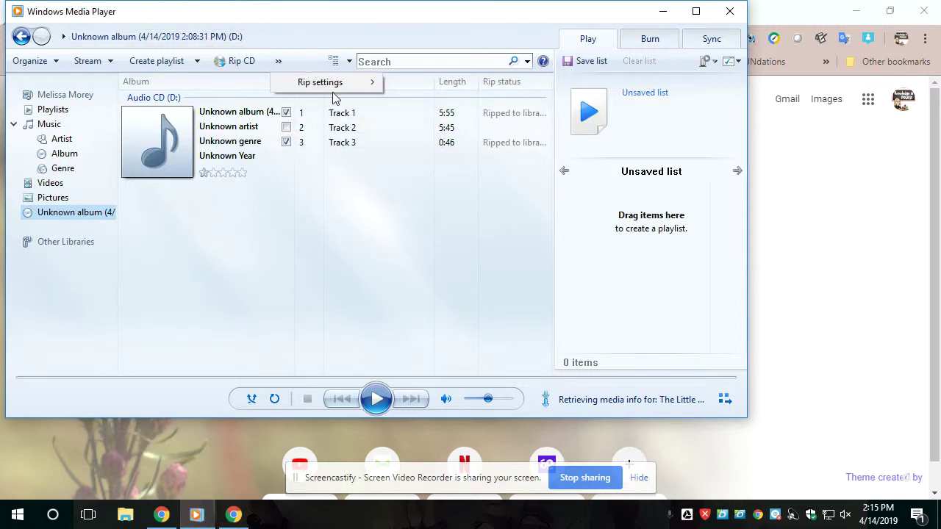
{"action": "mouse_move", "coordinate": [335, 91]}
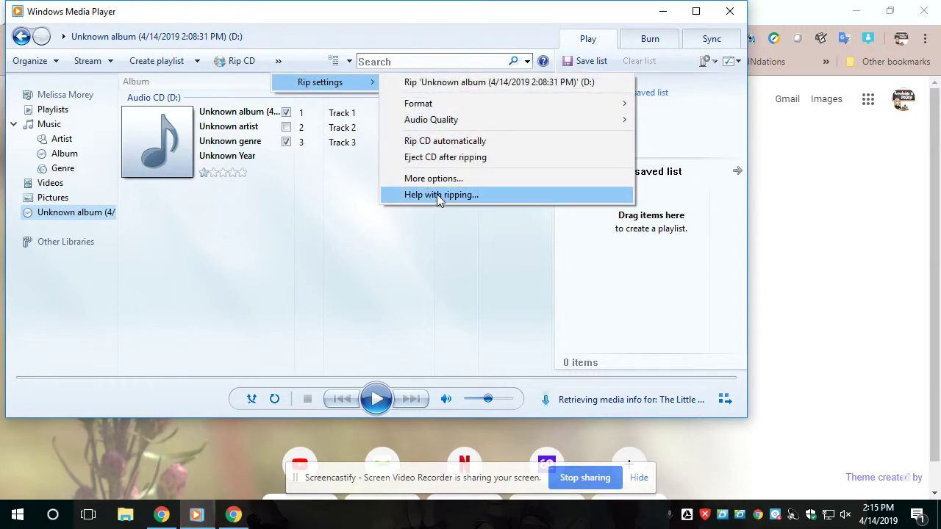
{"action": "left_click", "coordinate": [442, 184]}
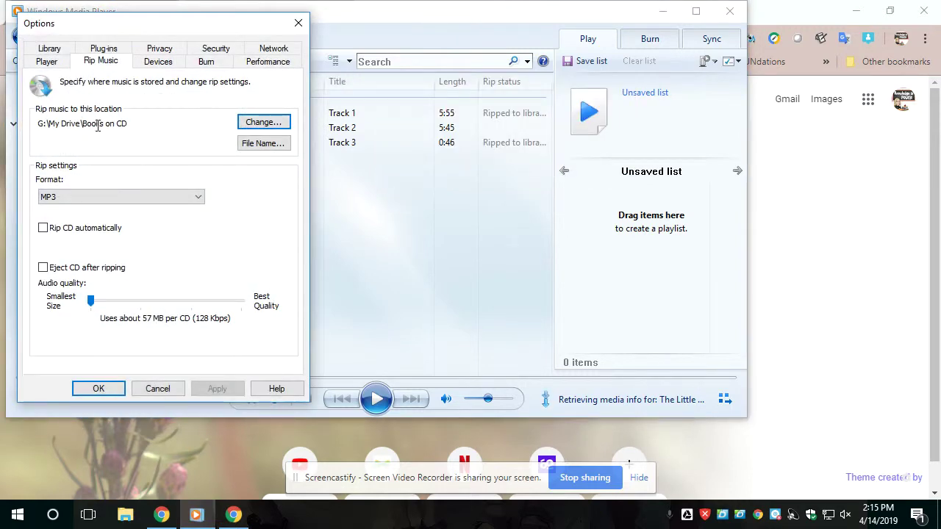
{"action": "left_click", "coordinate": [262, 122]}
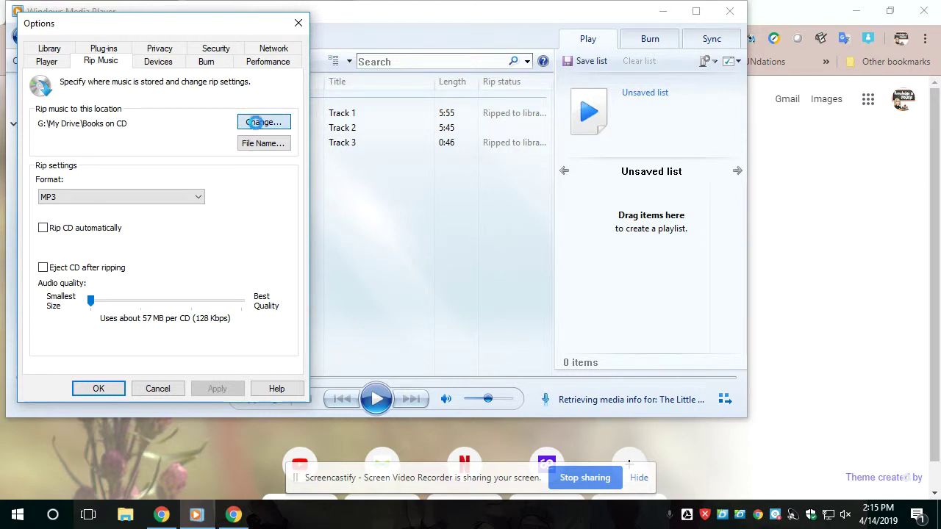
{"action": "double_click", "coordinate": [454, 275]}
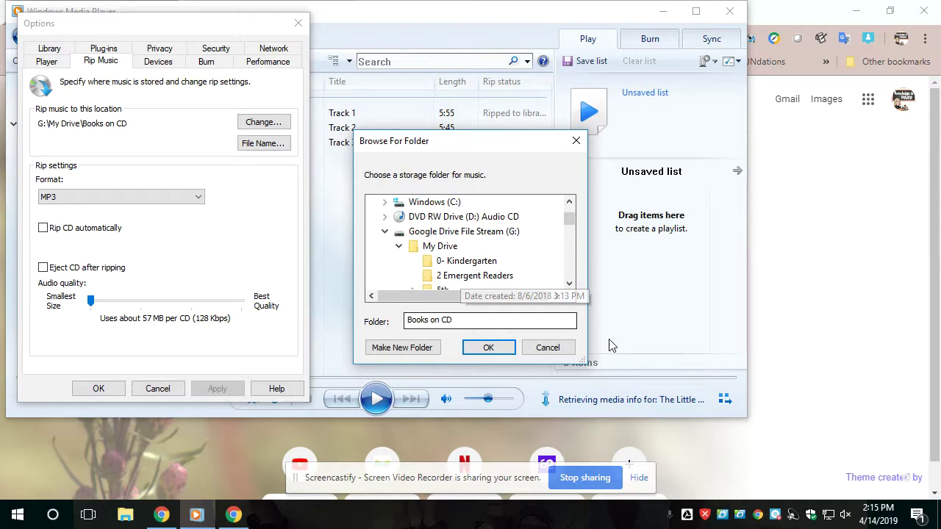
{"action": "left_click", "coordinate": [488, 348]}
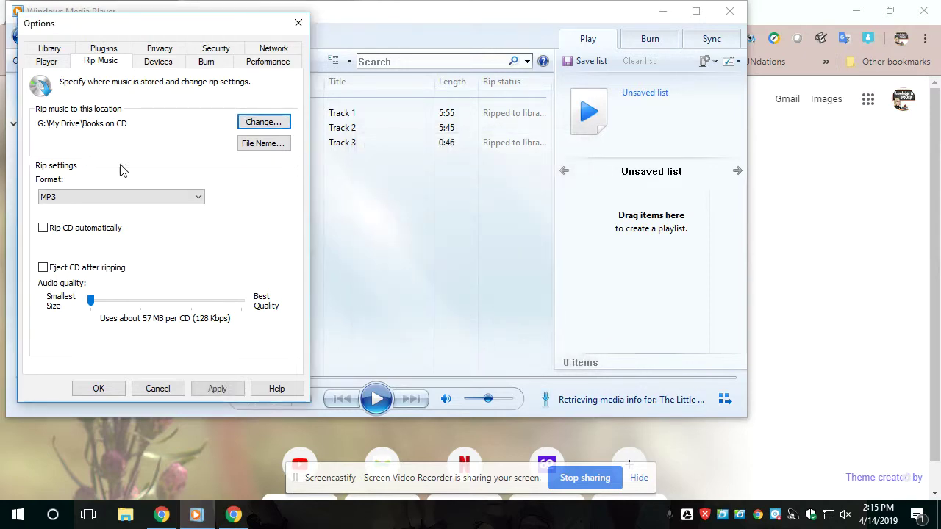
{"action": "left_click", "coordinate": [219, 387]}
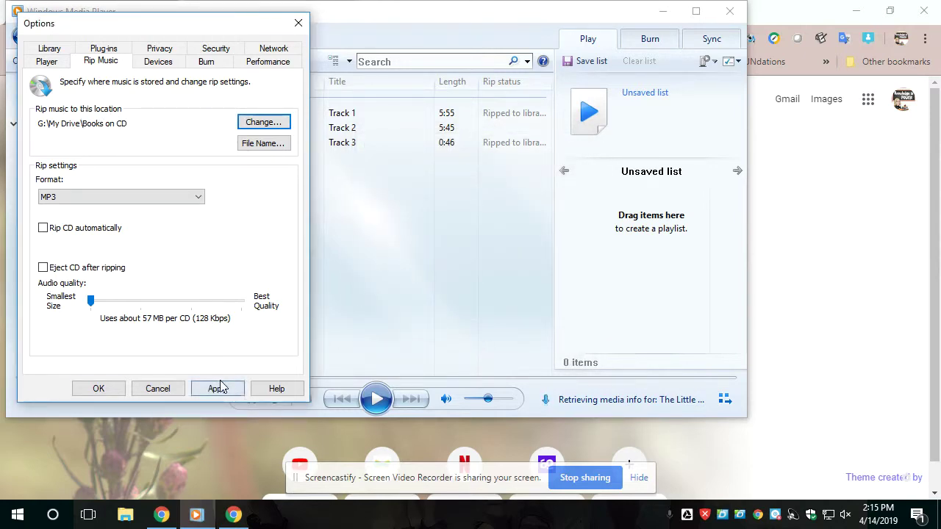
{"action": "left_click", "coordinate": [95, 388]}
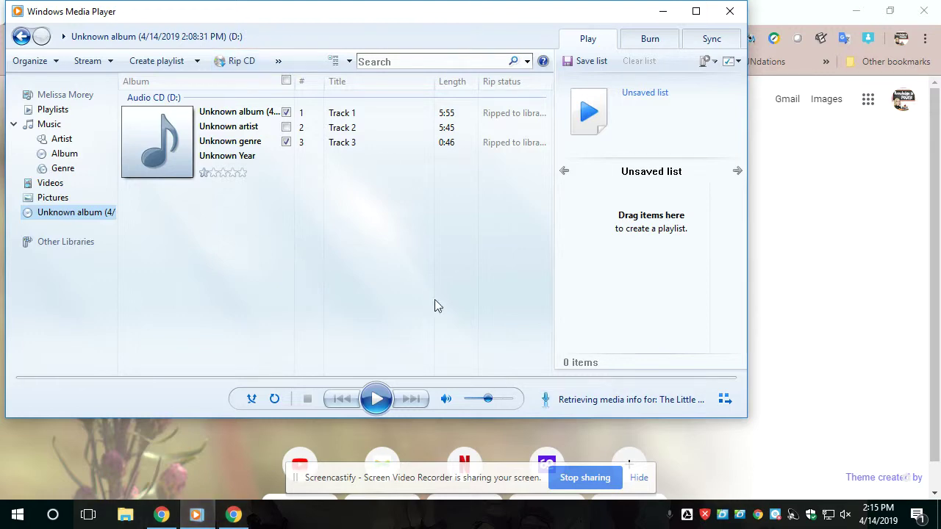
Return to the QR Code Generator tab and continue with MP3 to the Upload MP3 page.
{"action": "left_click", "coordinate": [161, 515]}
{"action": "left_click", "coordinate": [88, 14]}
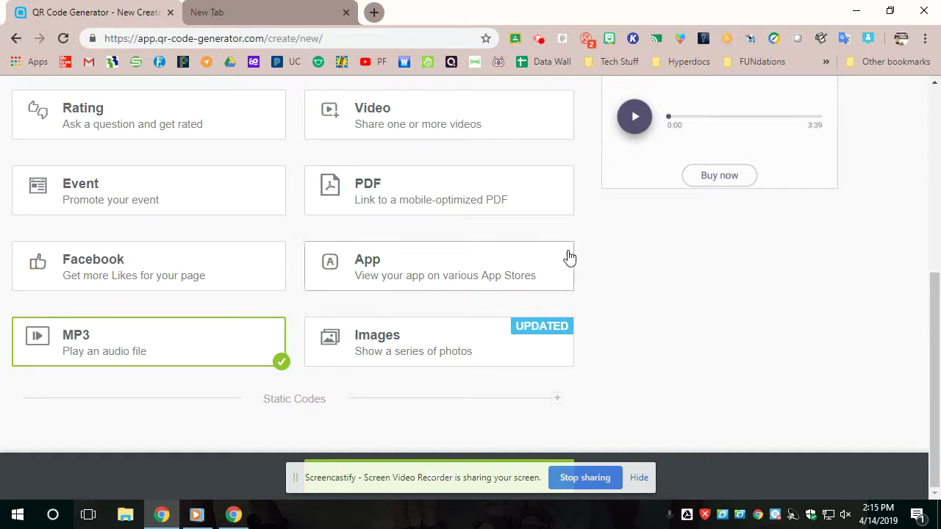
{"action": "scroll", "coordinate": [660, 267], "scroll_direction": "up", "scroll_amount": 5}
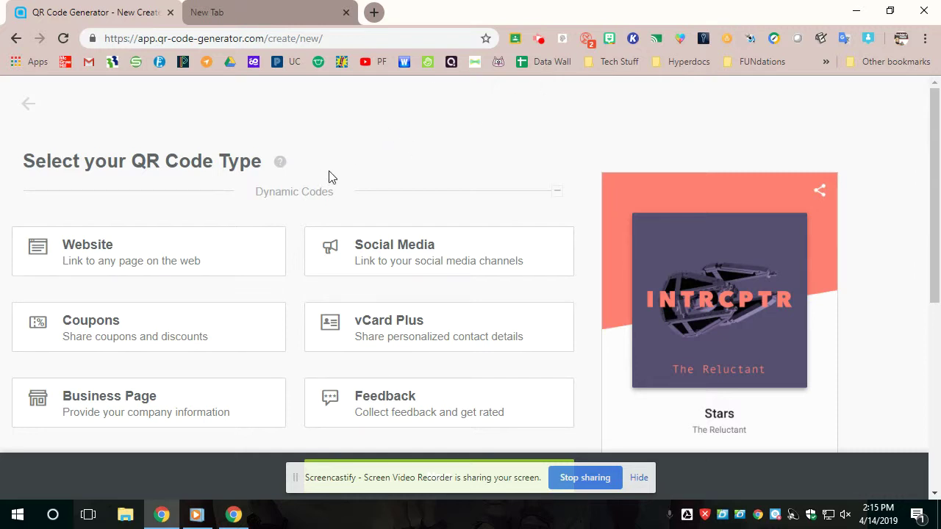
{"action": "scroll", "coordinate": [204, 105], "scroll_direction": "down", "scroll_amount": 2}
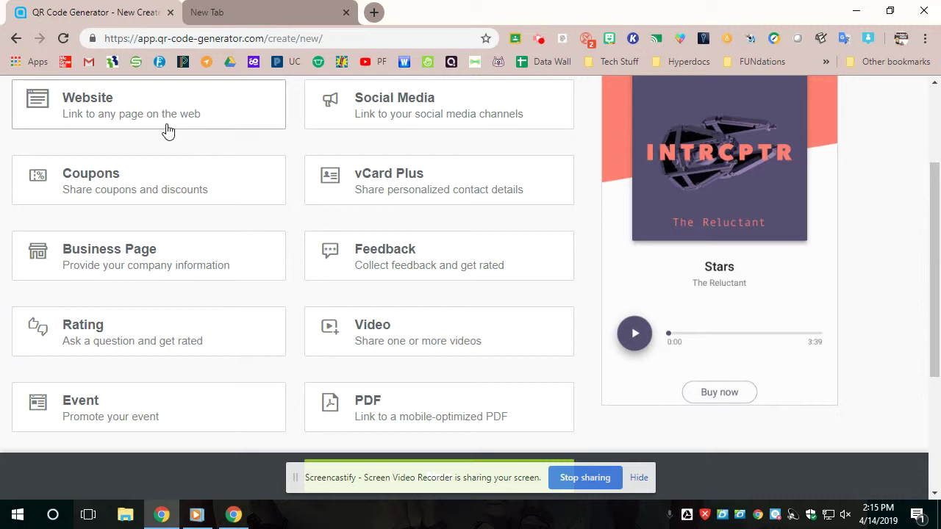
{"action": "scroll", "coordinate": [156, 181], "scroll_direction": "down", "scroll_amount": 3}
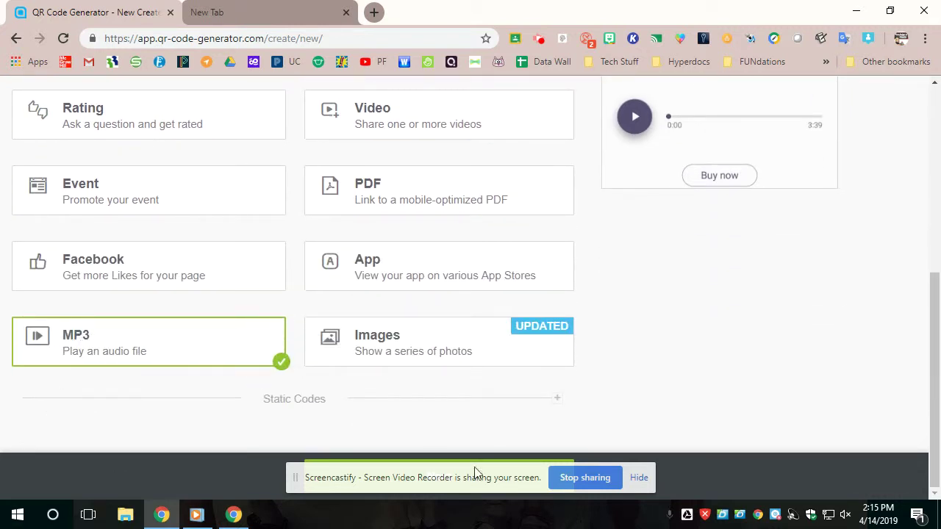
{"action": "left_click", "coordinate": [796, 467]}
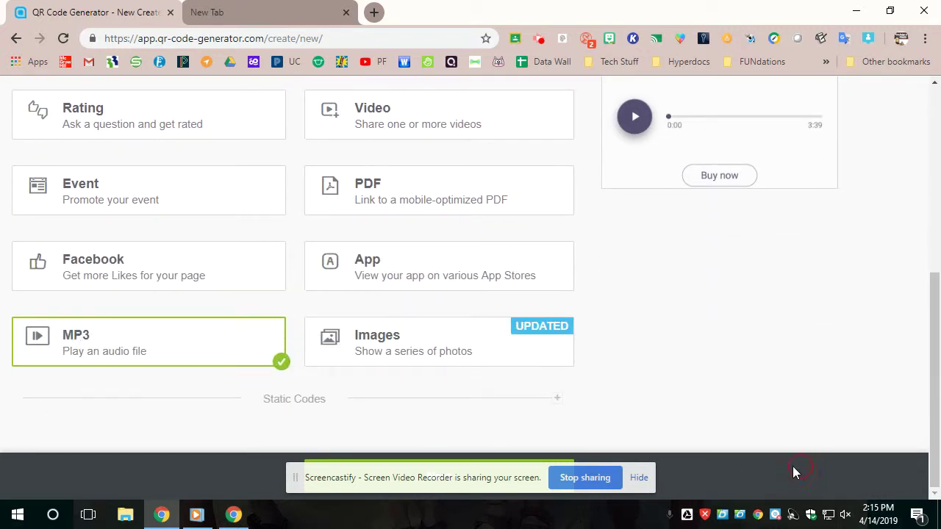
{"action": "left_click", "coordinate": [544, 463]}
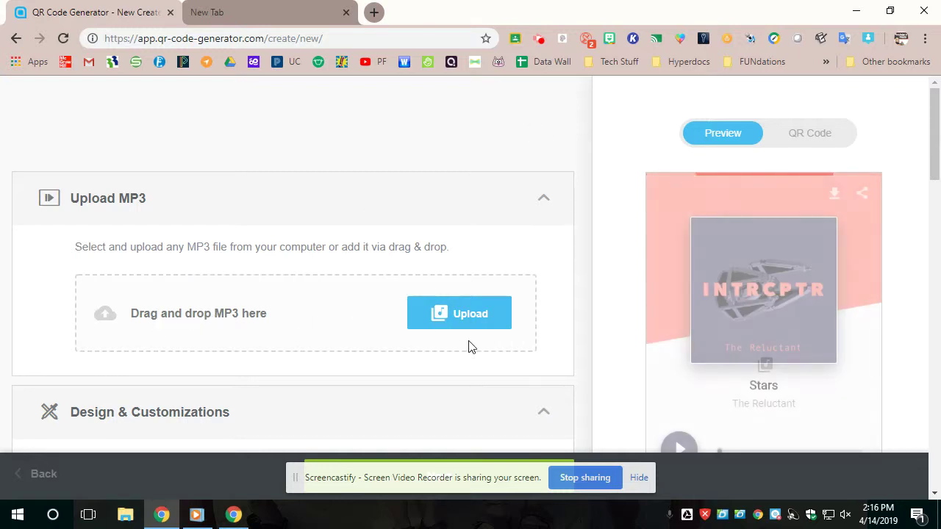
Start an MP3 upload and browse the Books on CD folder for the right book.
{"action": "left_click", "coordinate": [479, 316]}
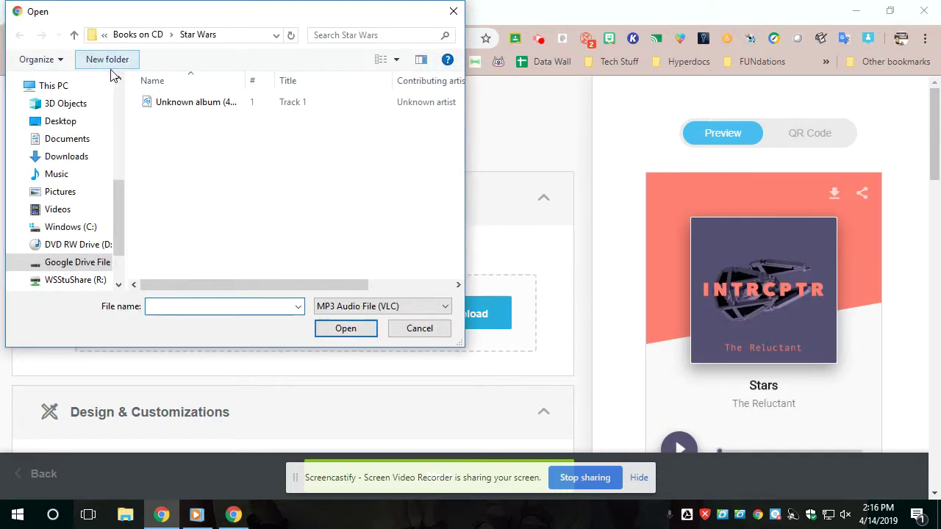
{"action": "left_click", "coordinate": [138, 35]}
{"action": "scroll", "coordinate": [205, 169], "scroll_direction": "up", "scroll_amount": 10}
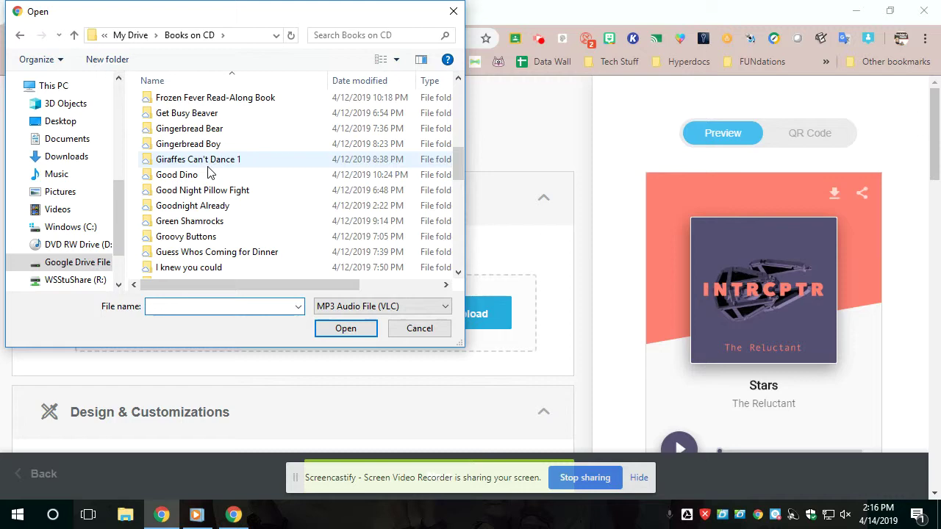
{"action": "scroll", "coordinate": [210, 174], "scroll_direction": "up", "scroll_amount": 4}
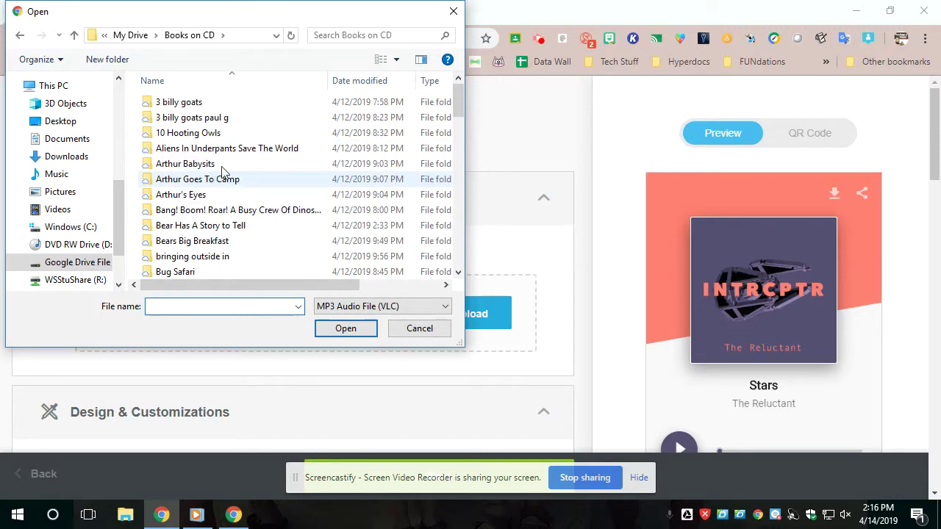
{"action": "scroll", "coordinate": [209, 177], "scroll_direction": "down", "scroll_amount": 4}
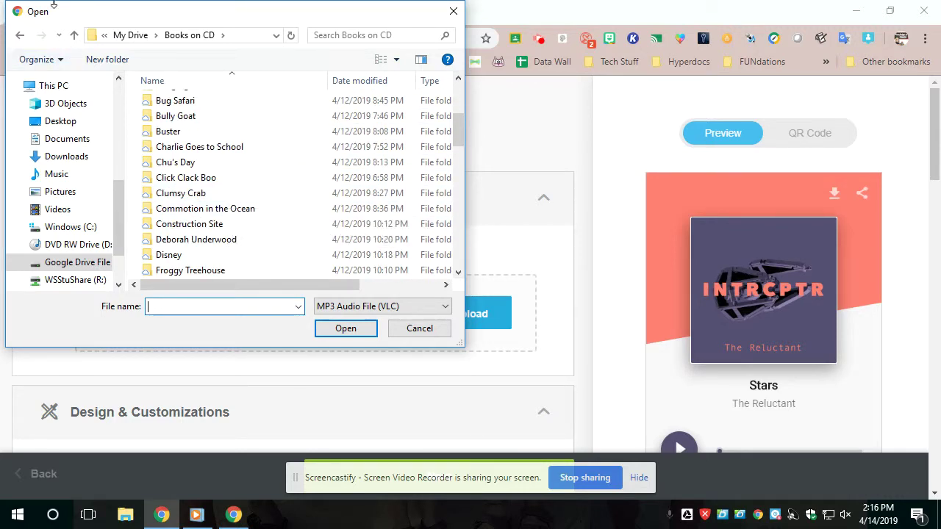
{"action": "scroll", "coordinate": [220, 235], "scroll_direction": "down", "scroll_amount": 12}
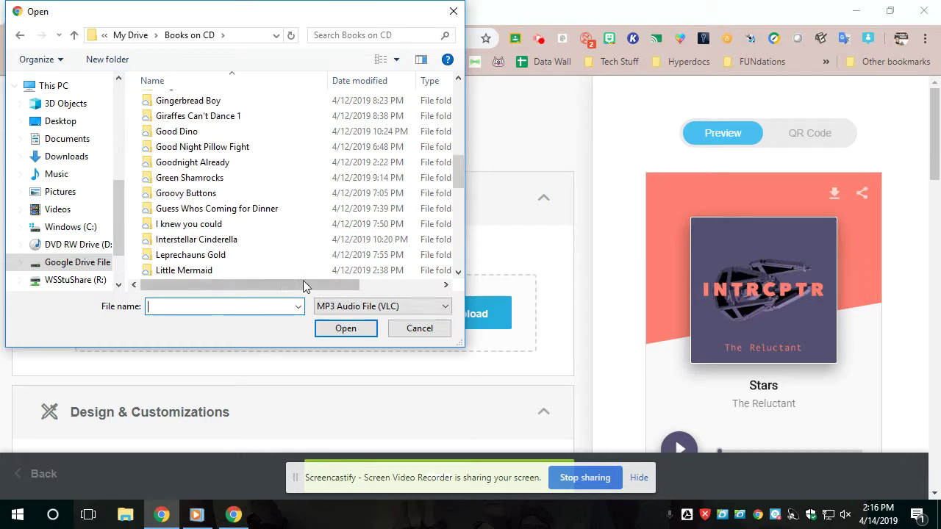
{"action": "scroll", "coordinate": [232, 237], "scroll_direction": "down", "scroll_amount": 3}
{"action": "scroll", "coordinate": [242, 189], "scroll_direction": "up", "scroll_amount": 1}
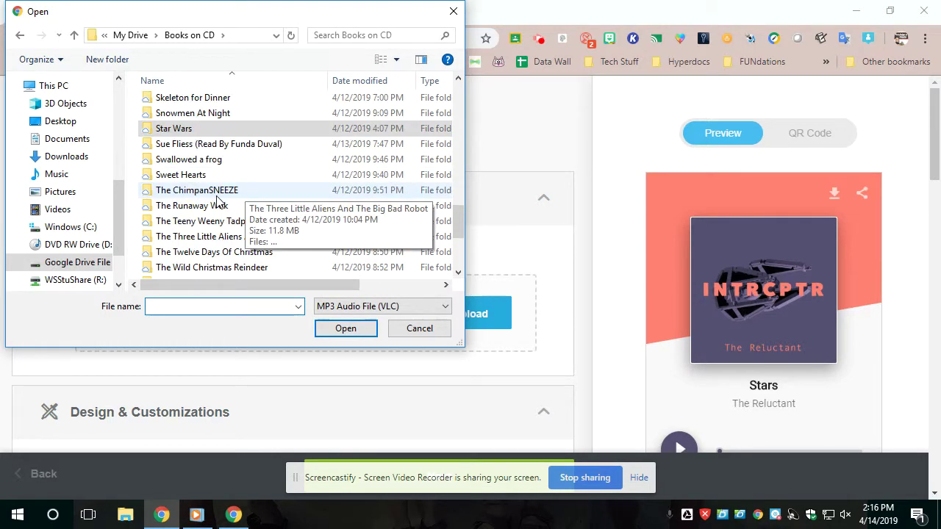
{"action": "left_click", "coordinate": [197, 145]}
{"action": "double_click", "coordinate": [197, 145]}
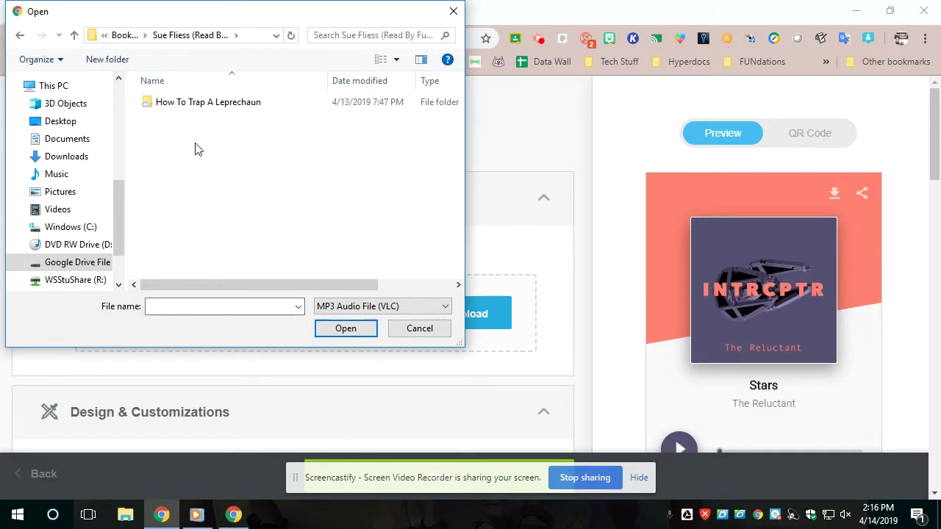
{"action": "left_click", "coordinate": [19, 35]}
Select 01 Ping Pong Pig (With Page Turns) from the Ping Pong Pig folder.
{"action": "scroll", "coordinate": [221, 242], "scroll_direction": "down", "scroll_amount": 7}
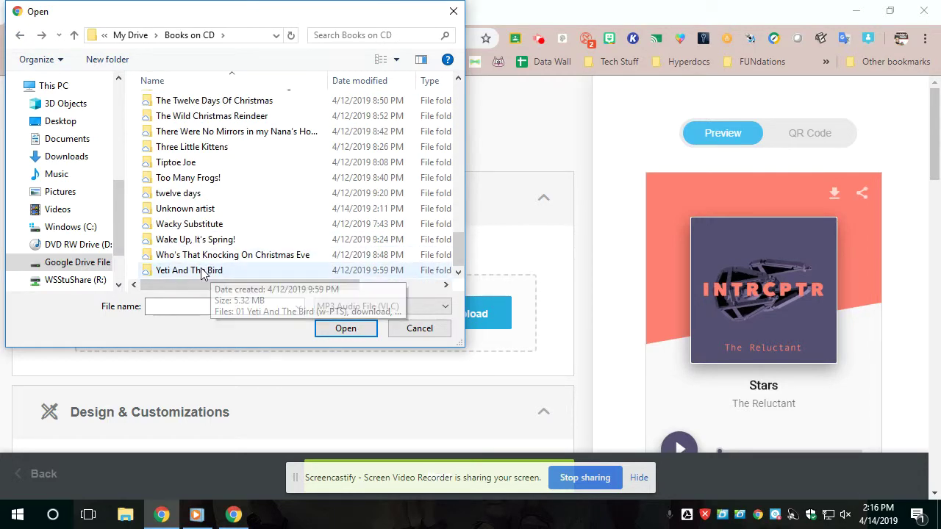
{"action": "scroll", "coordinate": [206, 271], "scroll_direction": "up", "scroll_amount": 2}
{"action": "scroll", "coordinate": [157, 237], "scroll_direction": "up", "scroll_amount": 2}
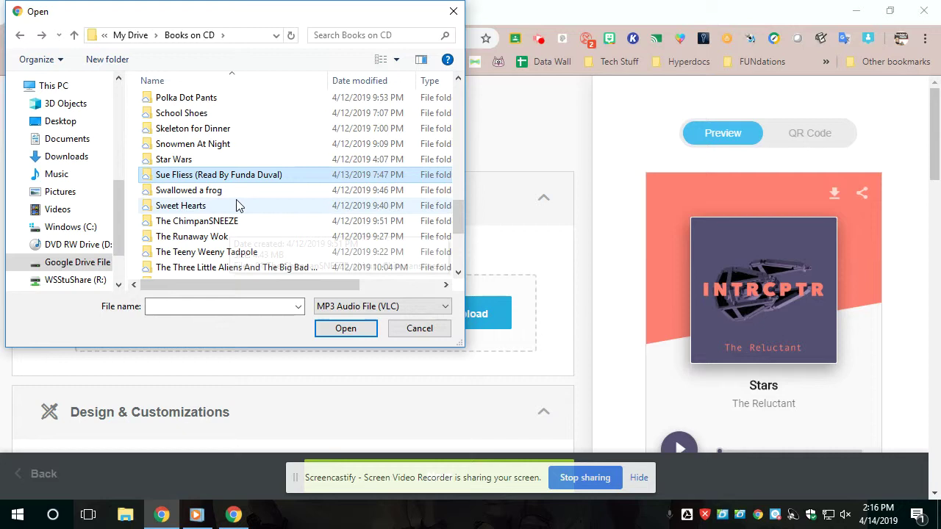
{"action": "scroll", "coordinate": [188, 147], "scroll_direction": "up", "scroll_amount": 2}
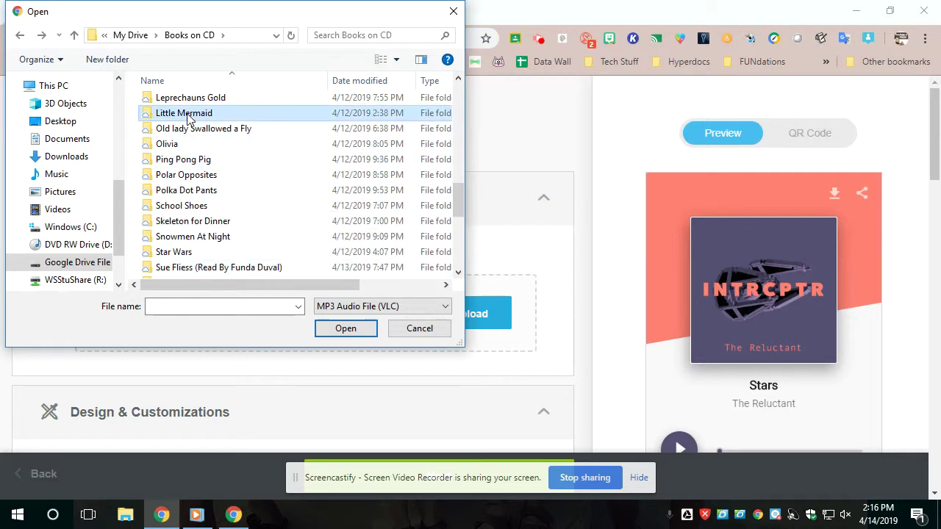
{"action": "left_click", "coordinate": [181, 160]}
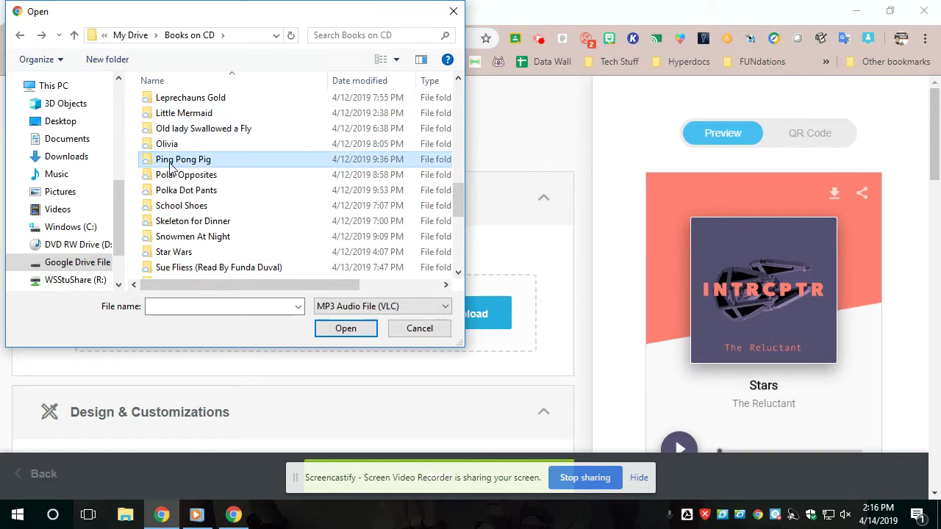
{"action": "double_click", "coordinate": [174, 159]}
{"action": "left_click", "coordinate": [189, 107]}
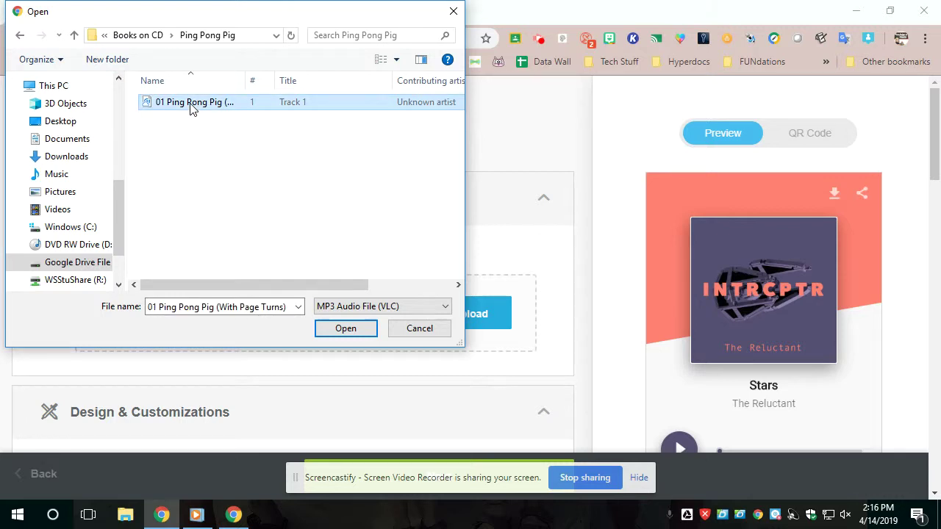
{"action": "left_click", "coordinate": [358, 332]}
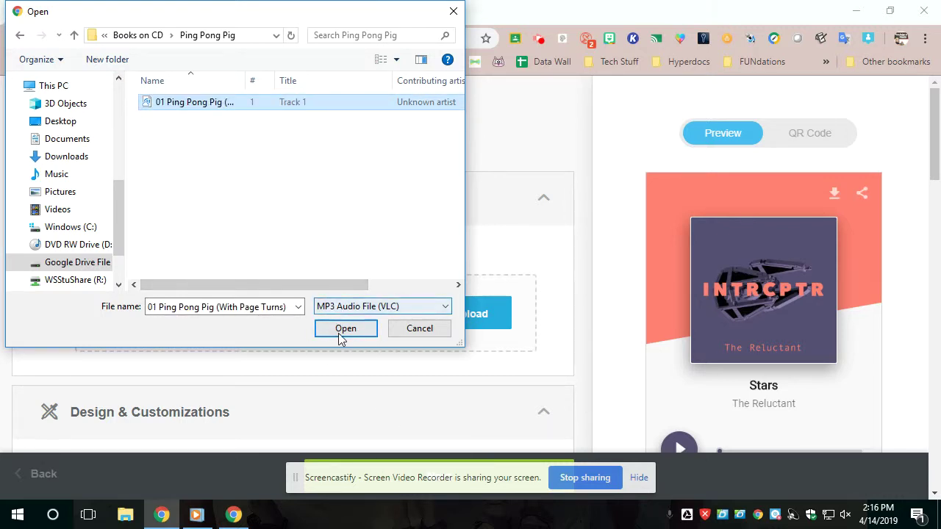
Confirm the recording upload and apply the purple colour scheme (#6c3d7d, #695cc4).
{"action": "left_click", "coordinate": [343, 336]}
{"action": "scroll", "coordinate": [299, 397], "scroll_direction": "down", "scroll_amount": 4}
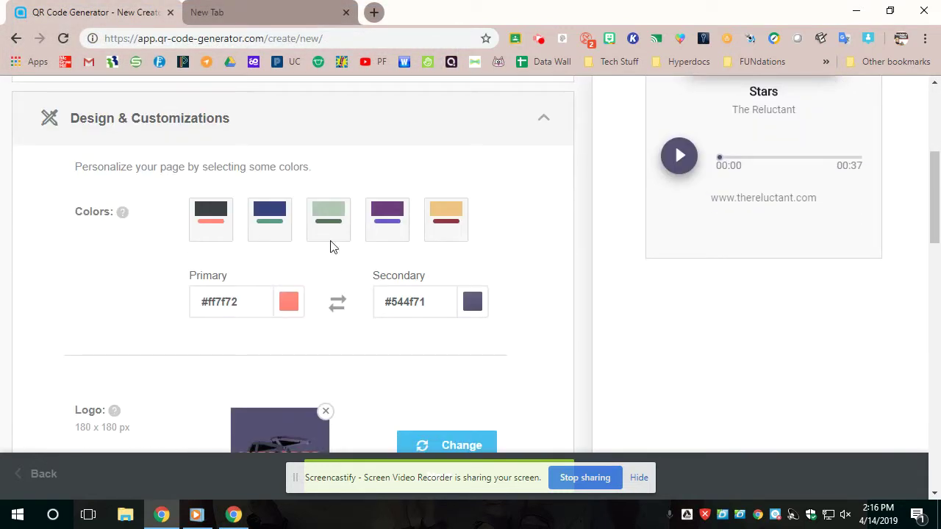
{"action": "left_click", "coordinate": [191, 220]}
{"action": "left_click", "coordinate": [384, 224]}
{"action": "left_click", "coordinate": [430, 217]}
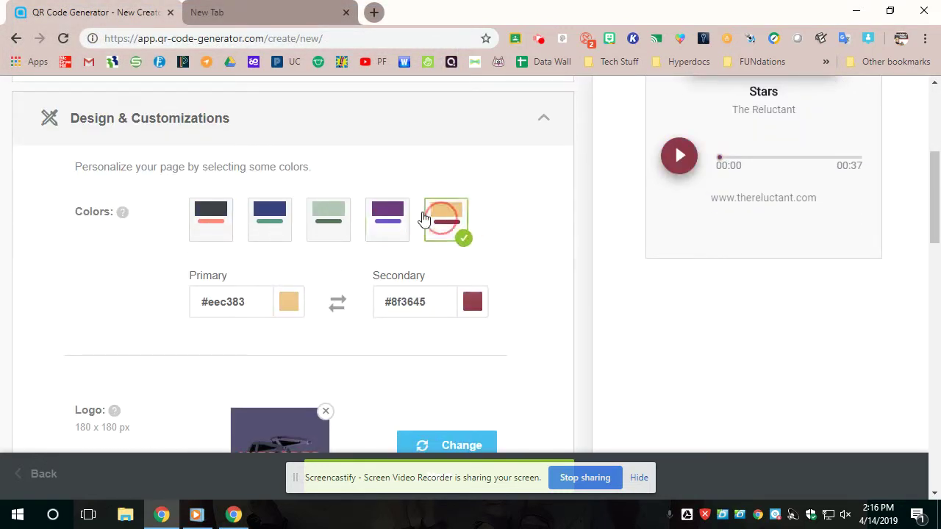
{"action": "left_click", "coordinate": [374, 219]}
{"action": "scroll", "coordinate": [356, 279], "scroll_direction": "down", "scroll_amount": 3}
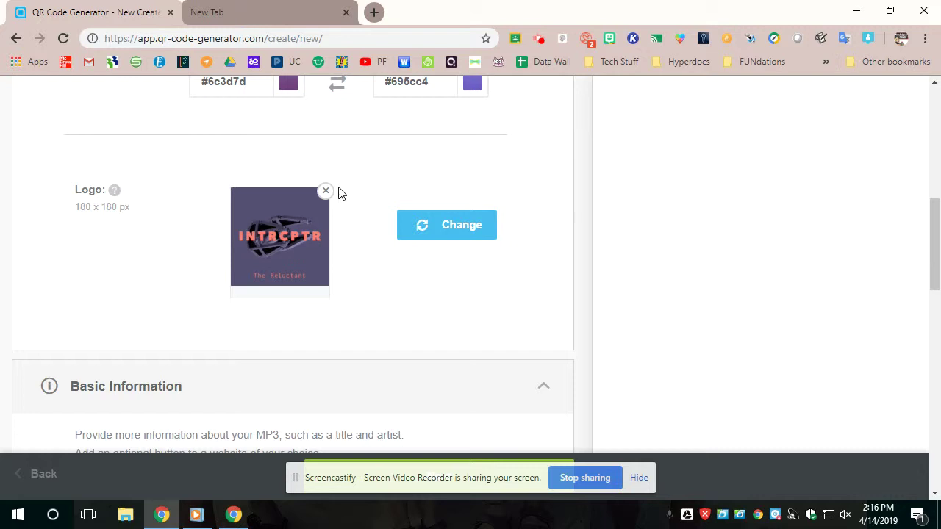
Replace the logo with the cropped 'pig' book-cover image from the Ping Pong Pig folder.
{"action": "left_click", "coordinate": [446, 229]}
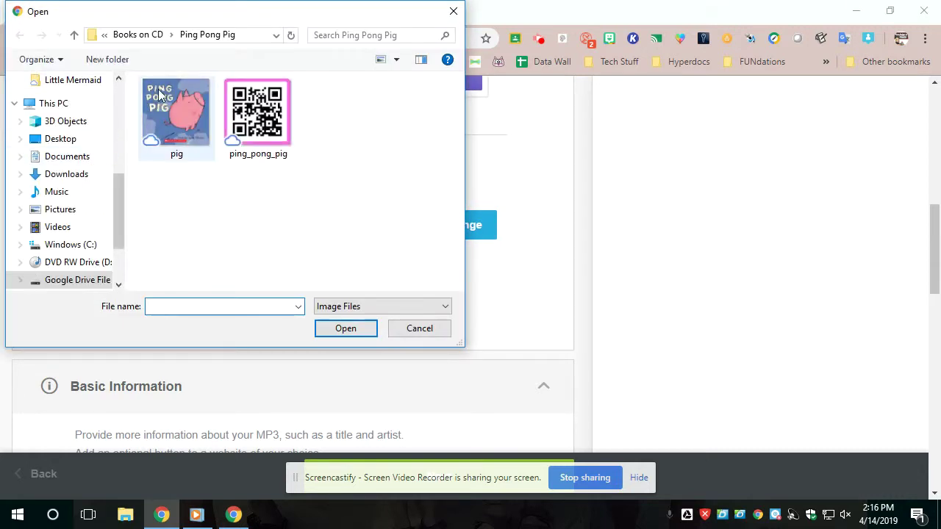
{"action": "left_click", "coordinate": [162, 97]}
{"action": "double_click", "coordinate": [162, 97]}
{"action": "left_click_drag", "start_coordinate": [445, 315], "coordinate": [609, 321]}
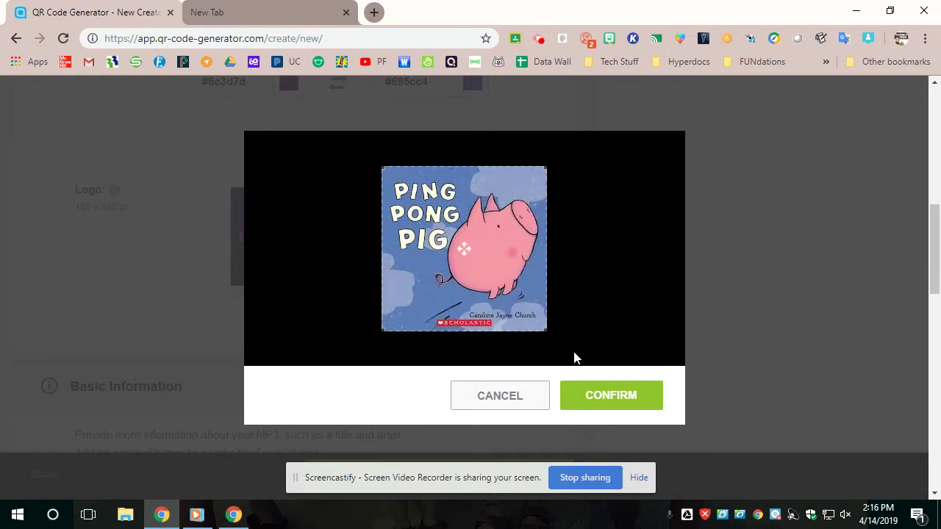
{"action": "left_click", "coordinate": [580, 400]}
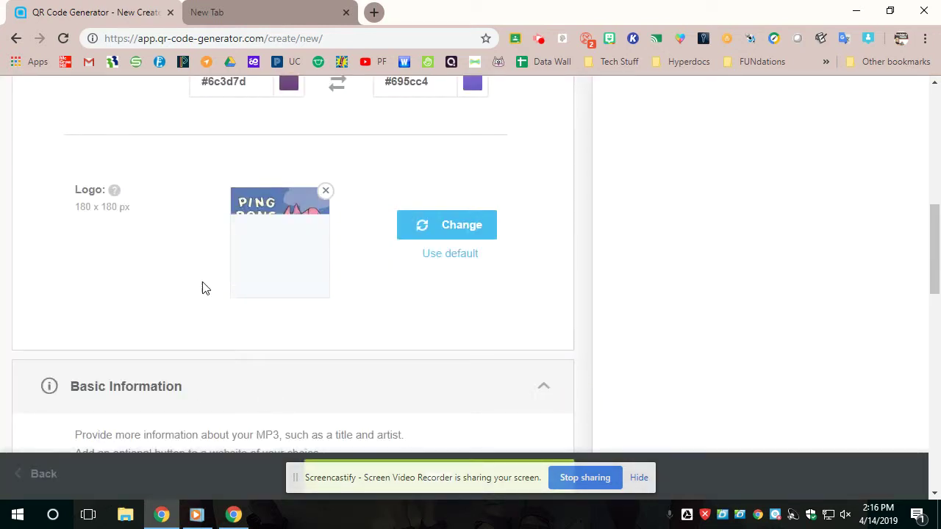
{"action": "scroll", "coordinate": [274, 351], "scroll_direction": "down", "scroll_amount": 2}
Replace the old title 'Stars' with 'Ping Pong Pig'.
{"action": "scroll", "coordinate": [274, 315], "scroll_direction": "down", "scroll_amount": 2}
{"action": "double_click", "coordinate": [218, 206]}
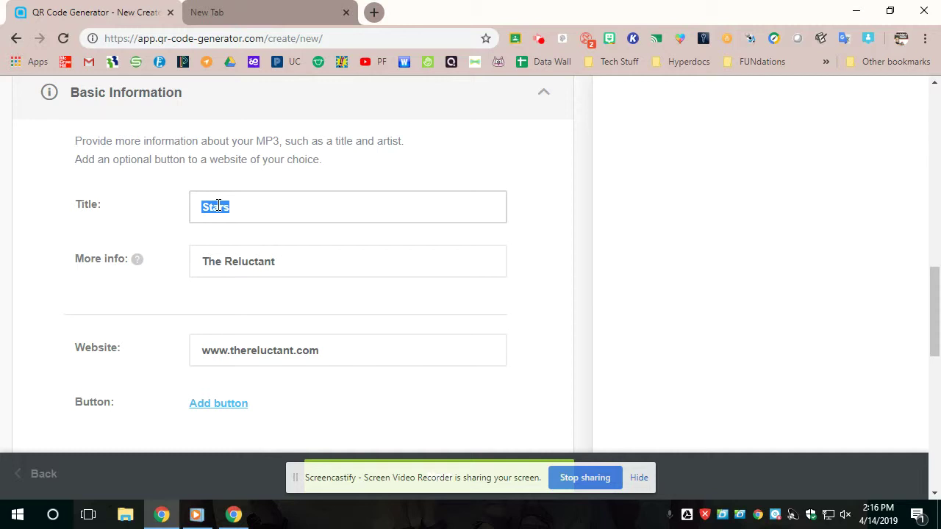
{"action": "type", "text": "PIng Pong Pig"}
{"action": "key", "text": "Tab"}
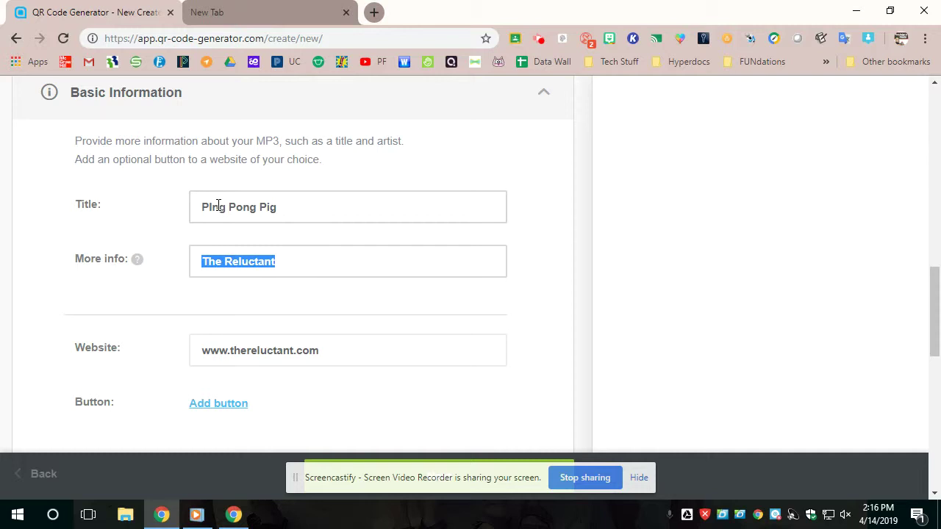
Delete the text in the More info and Website fields.
{"action": "key", "text": "BackSpace"}
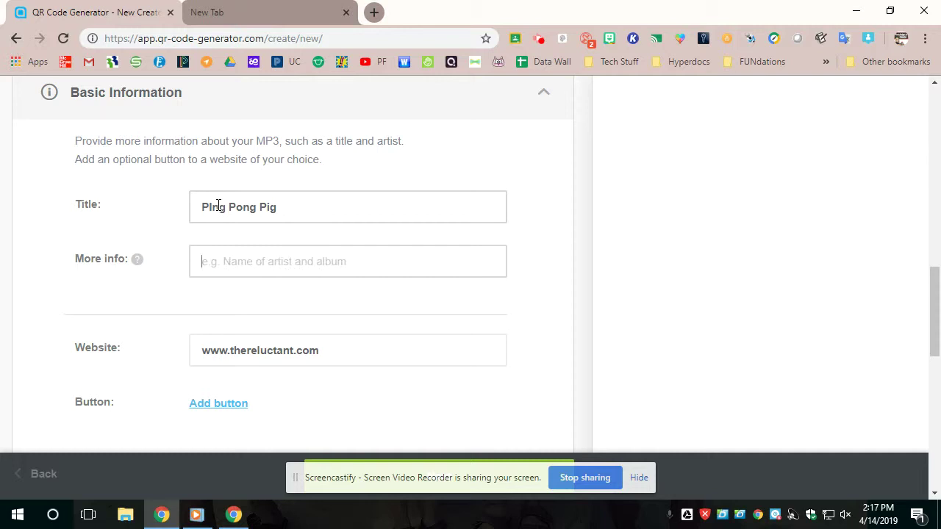
{"action": "triple_click", "coordinate": [336, 361]}
{"action": "key", "text": "BackSpace"}
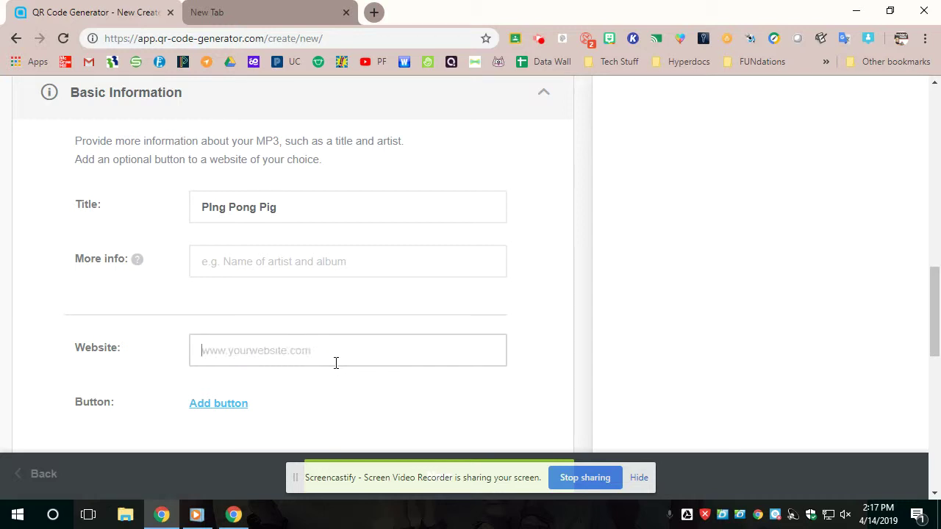
{"action": "scroll", "coordinate": [273, 283], "scroll_direction": "down", "scroll_amount": 7}
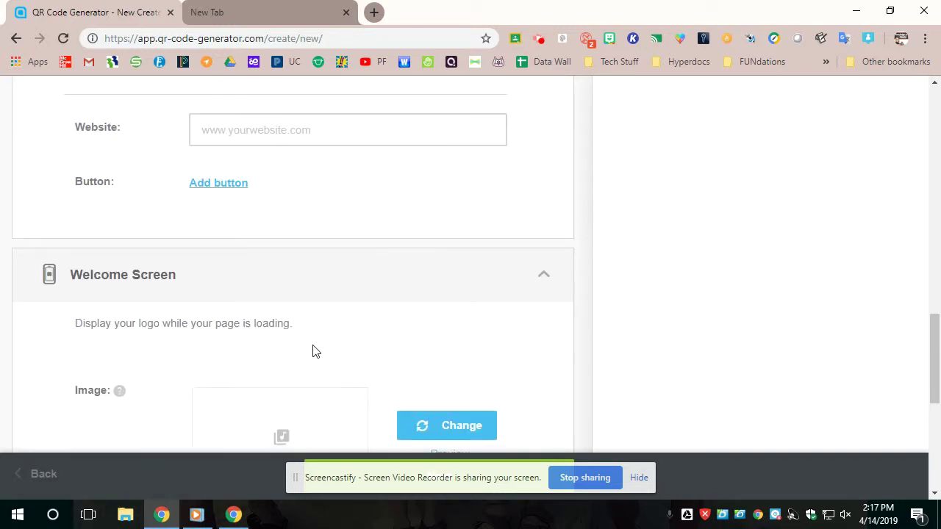
{"action": "scroll", "coordinate": [338, 323], "scroll_direction": "down", "scroll_amount": 1}
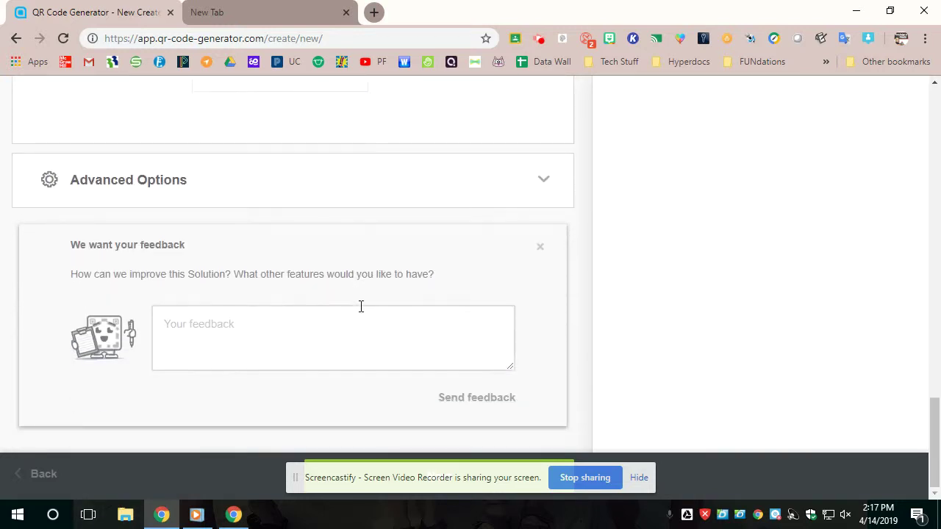
{"action": "scroll", "coordinate": [412, 308], "scroll_direction": "up", "scroll_amount": 5}
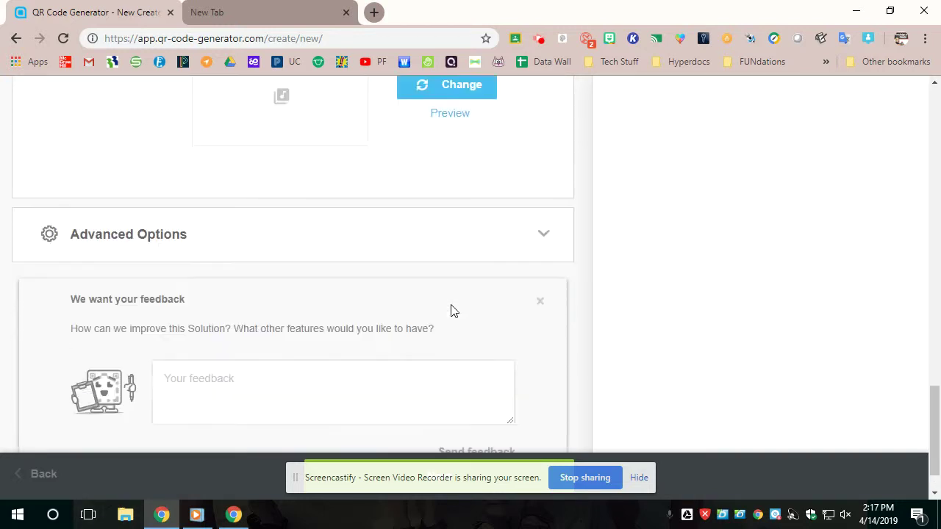
Create the MP3 code and choose the bottom-banner frame style.
{"action": "left_click", "coordinate": [450, 461]}
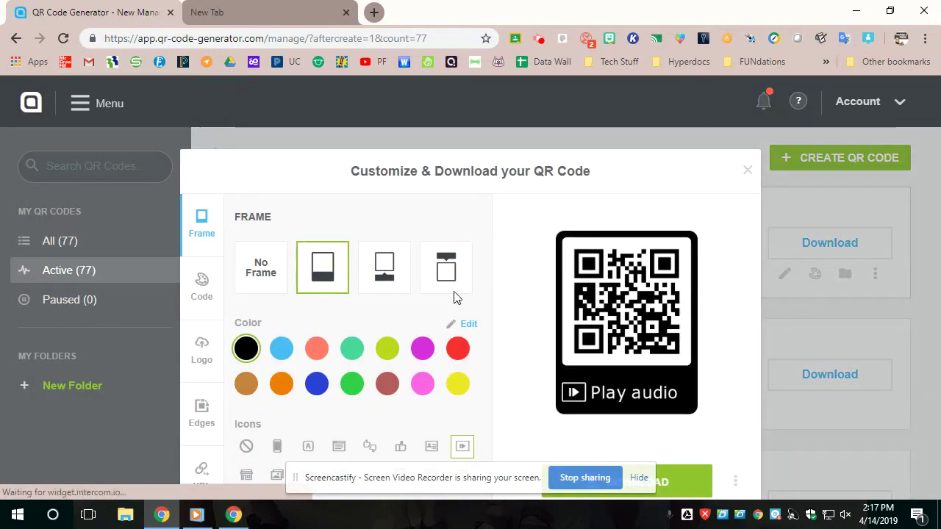
{"action": "scroll", "coordinate": [463, 298], "scroll_direction": "down", "scroll_amount": 1}
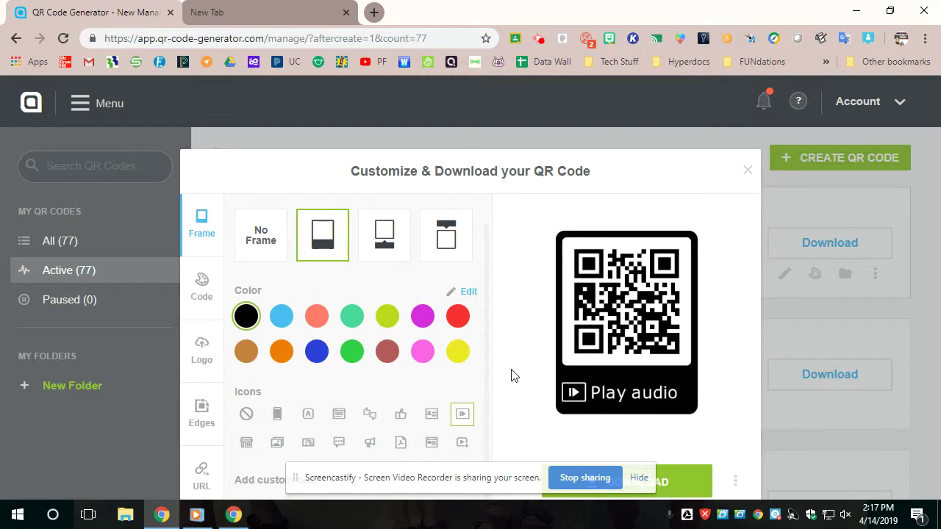
{"action": "left_click", "coordinate": [389, 250]}
{"action": "left_click", "coordinate": [438, 236]}
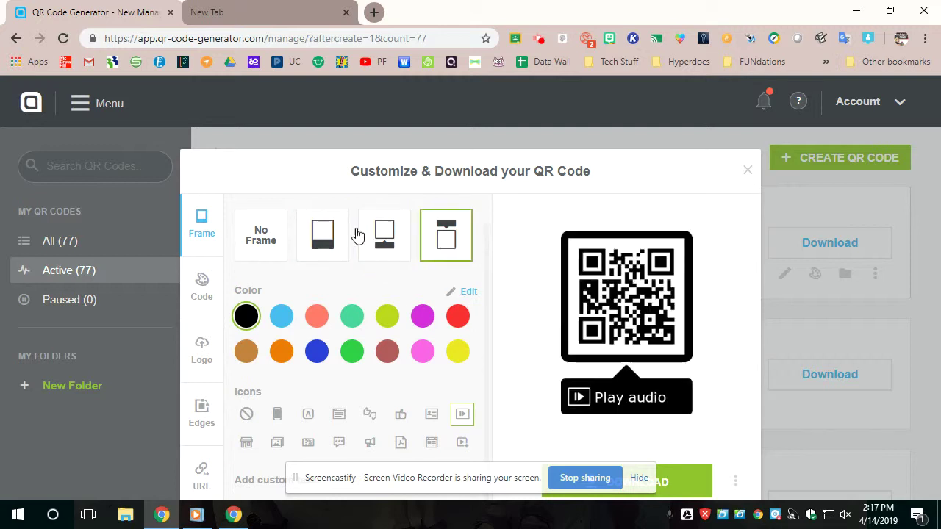
{"action": "left_click", "coordinate": [321, 228]}
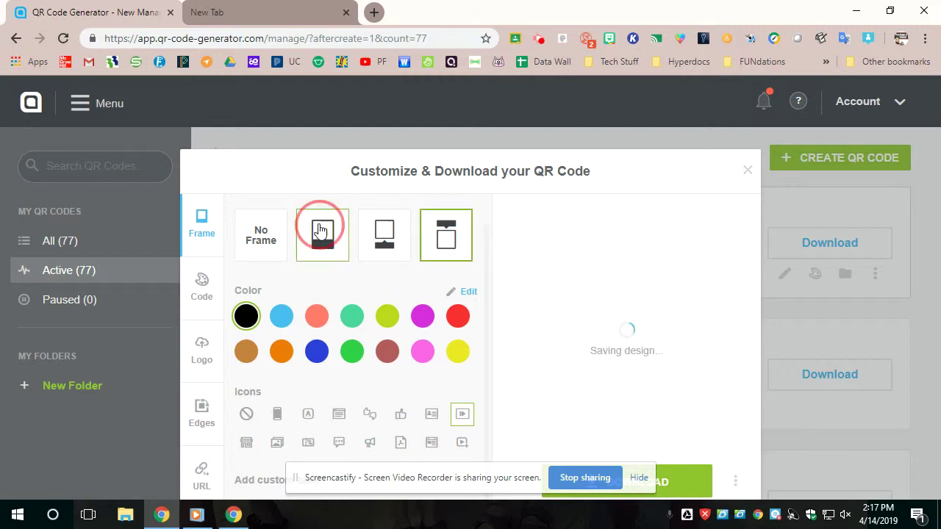
Change the frame label from 'Play audio' to 'Story', make it magenta, and close the window.
{"action": "left_click", "coordinate": [252, 487]}
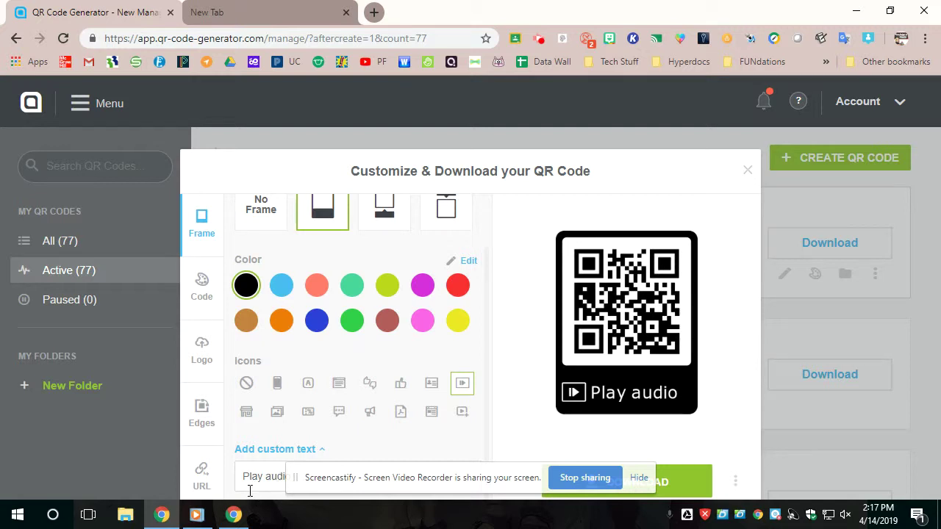
{"action": "triple_click", "coordinate": [257, 479]}
{"action": "type", "text": "Story"}
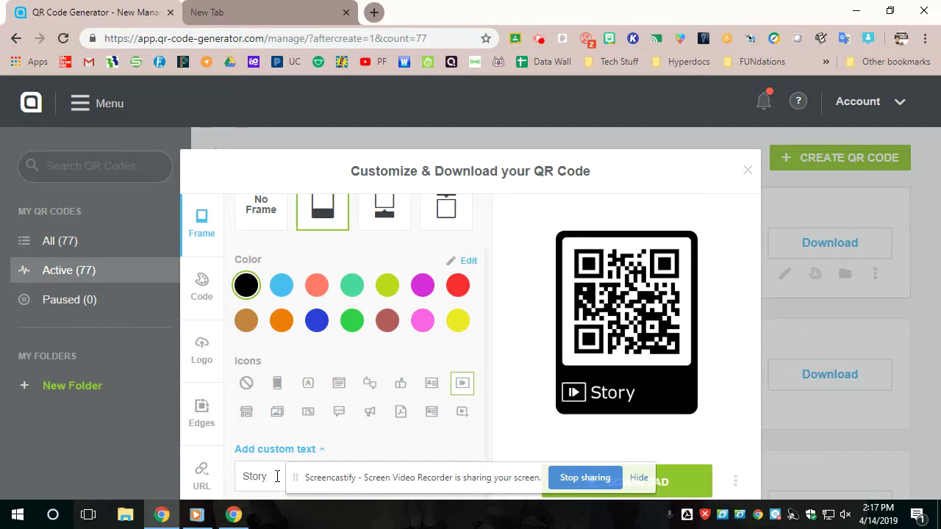
{"action": "left_click", "coordinate": [352, 285]}
{"action": "left_click", "coordinate": [388, 321]}
{"action": "left_click", "coordinate": [422, 285]}
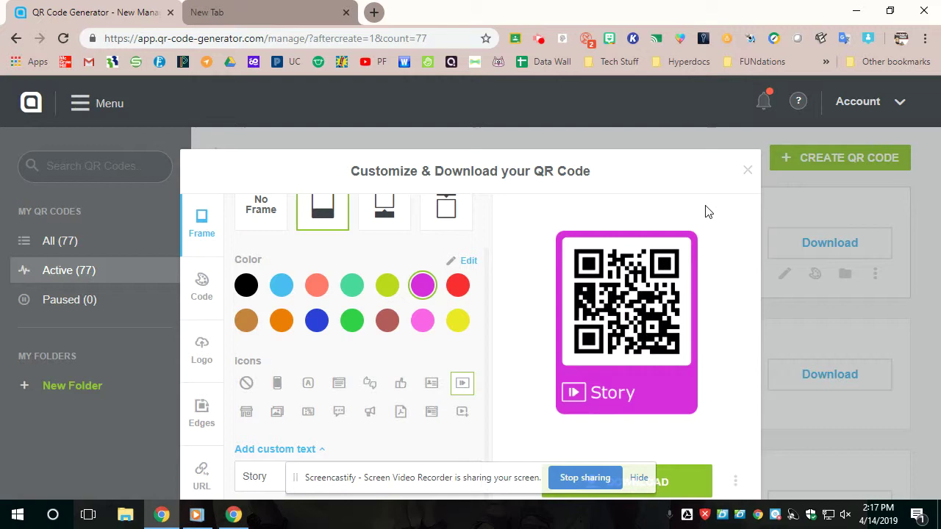
{"action": "left_click", "coordinate": [748, 169]}
Retype the newest code's title 'My MP3 Code' as 'Pig Pong Pig'.
{"action": "left_click", "coordinate": [283, 219]}
{"action": "triple_click", "coordinate": [283, 218]}
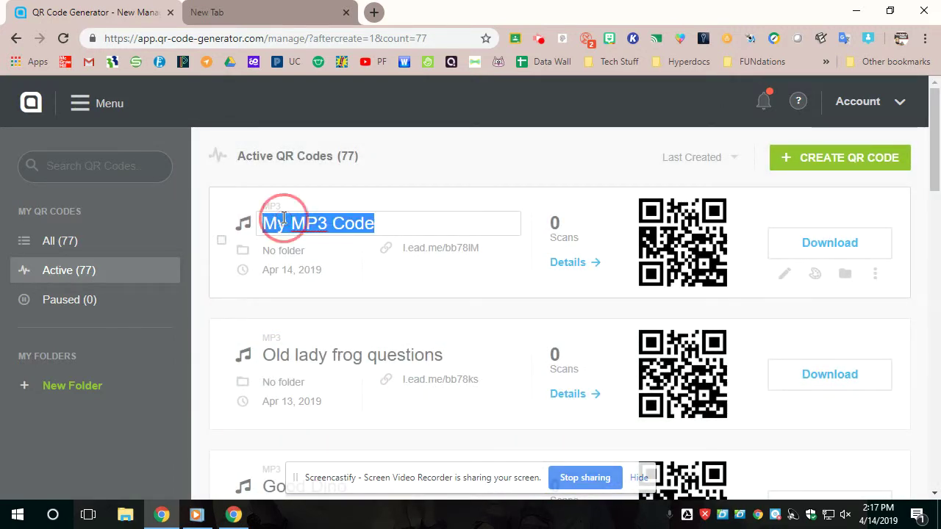
{"action": "type", "text": "Pig Pong Pig"}
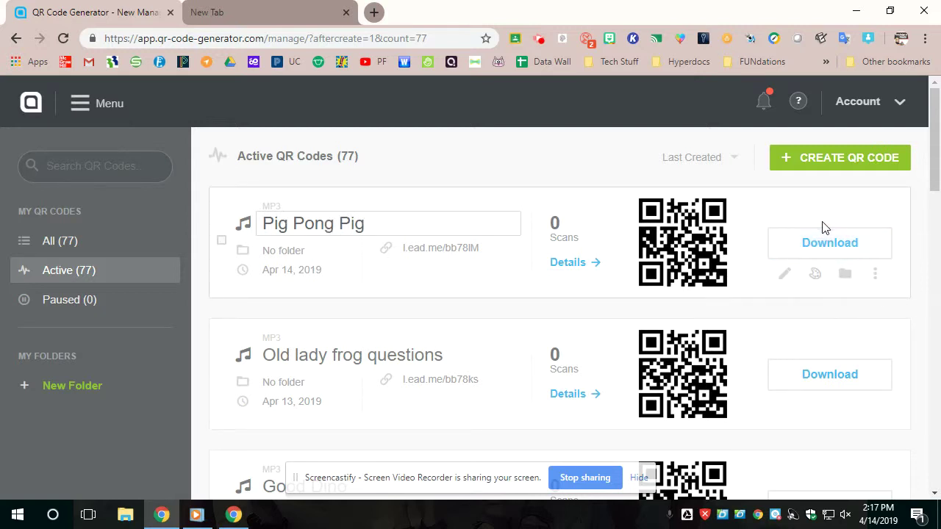
Download the Pig Pong Pig code as Pig_Pong_Pig.png, allowing Chrome's blocked pop-up once.
{"action": "left_click", "coordinate": [819, 244]}
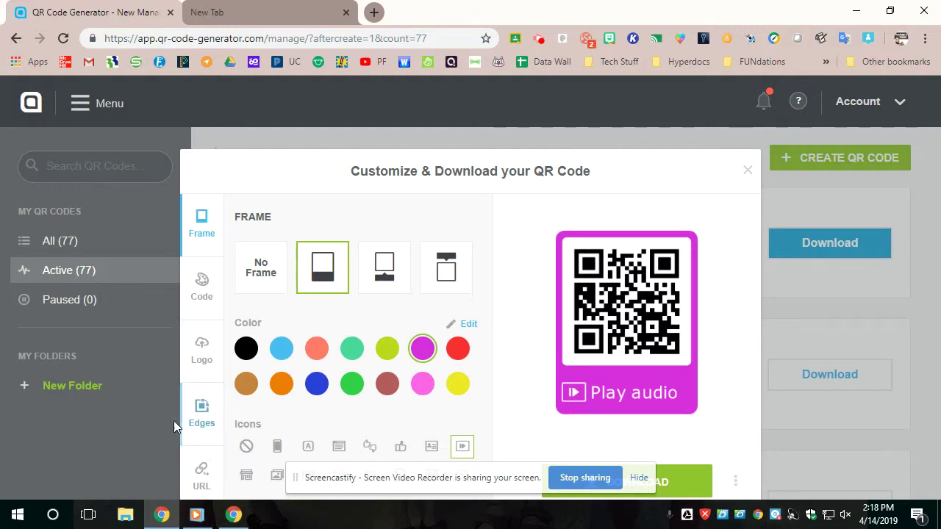
{"action": "left_click", "coordinate": [682, 485]}
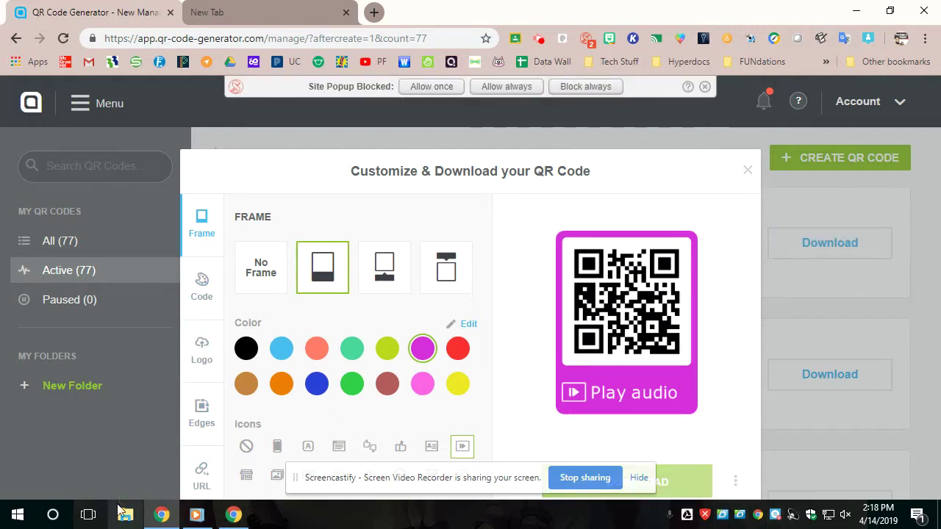
{"action": "left_click", "coordinate": [408, 89]}
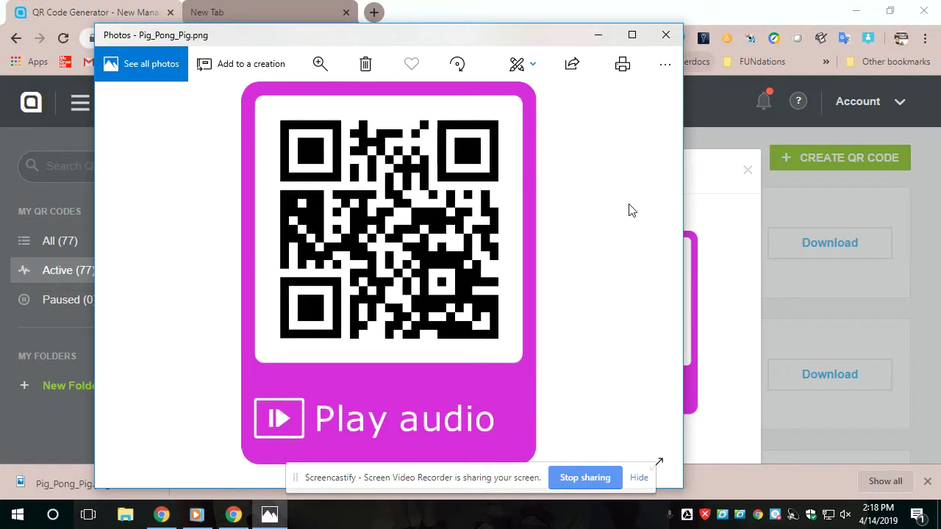
{"action": "left_click", "coordinate": [665, 64]}
{"action": "left_click", "coordinate": [643, 122]}
{"action": "left_click", "coordinate": [232, 57]}
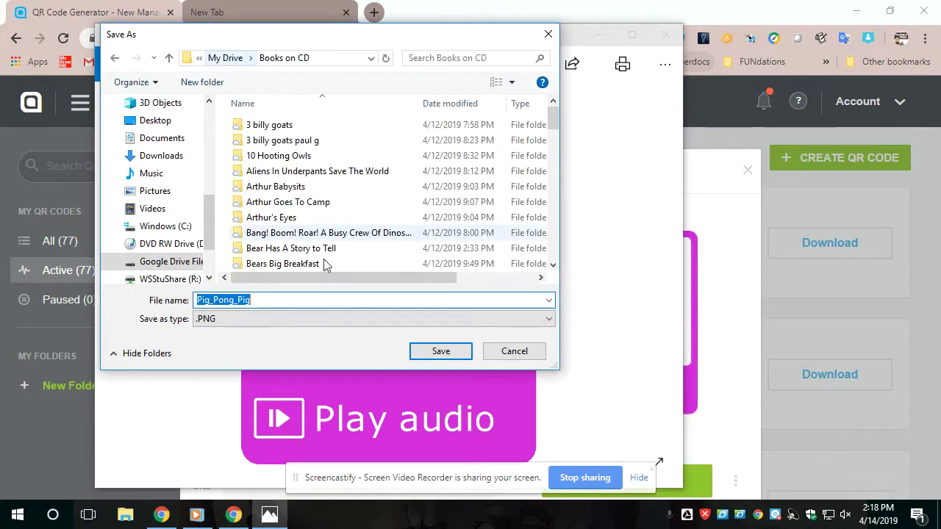
{"action": "scroll", "coordinate": [338, 220], "scroll_direction": "down", "scroll_amount": 4}
{"action": "scroll", "coordinate": [279, 214], "scroll_direction": "down", "scroll_amount": 7}
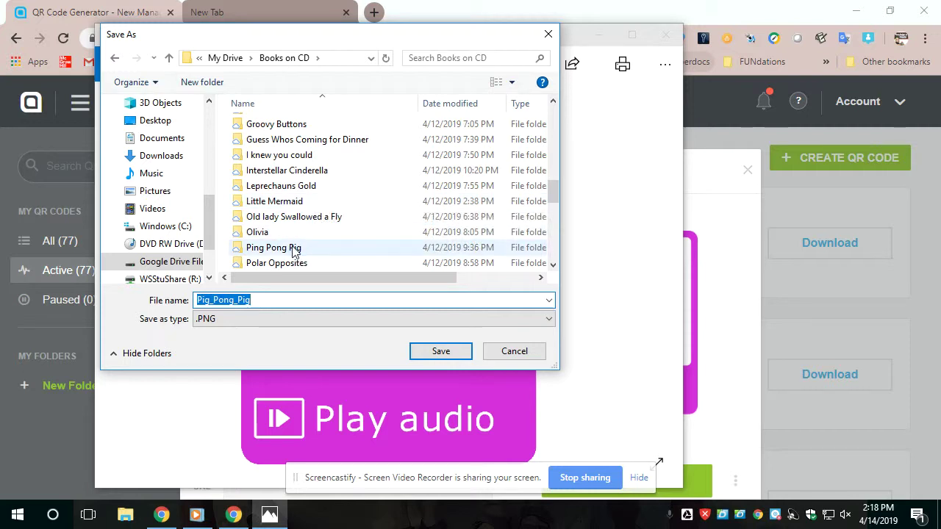
{"action": "double_click", "coordinate": [294, 248]}
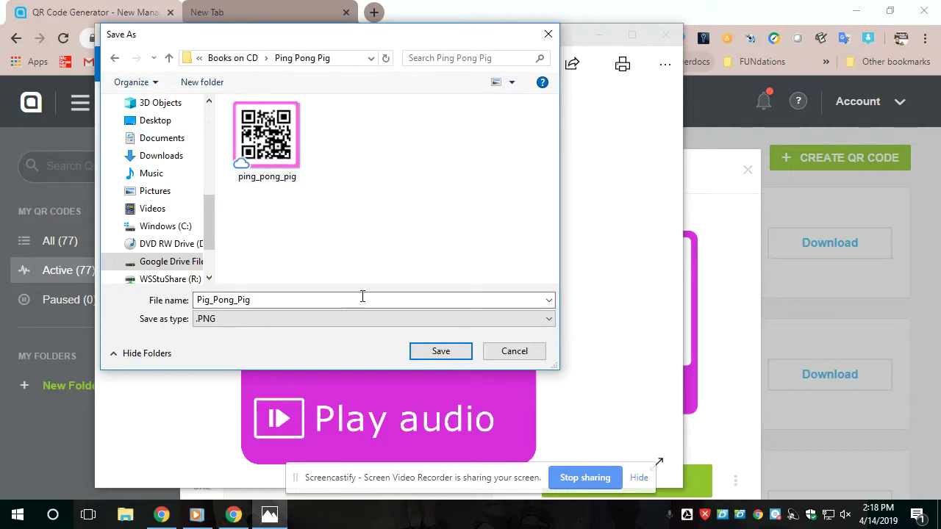
{"action": "left_click", "coordinate": [532, 350]}
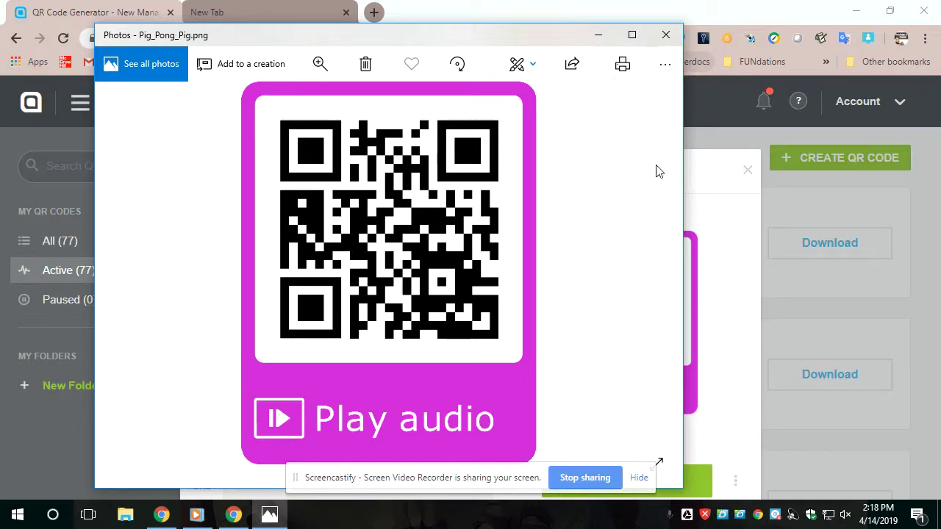
Close the Photos viewer showing the downloaded QR code image.
{"action": "left_click", "coordinate": [665, 34]}
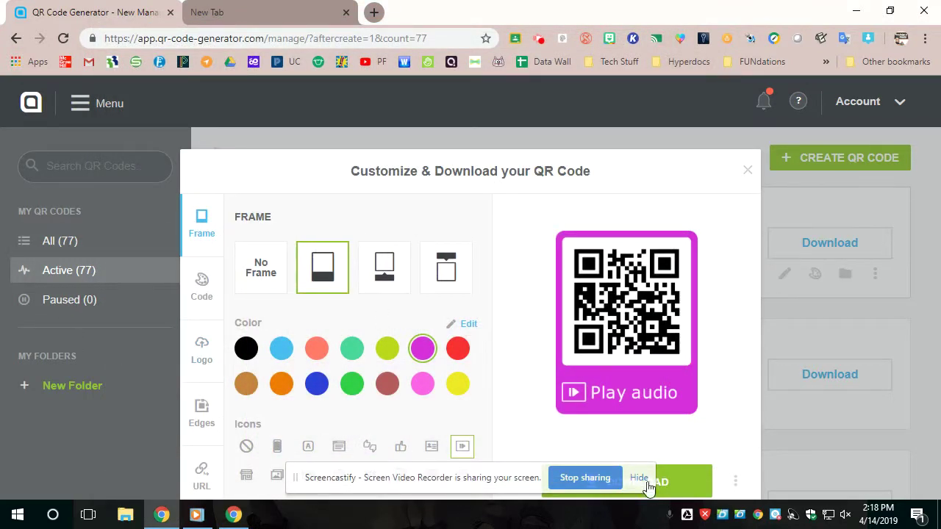